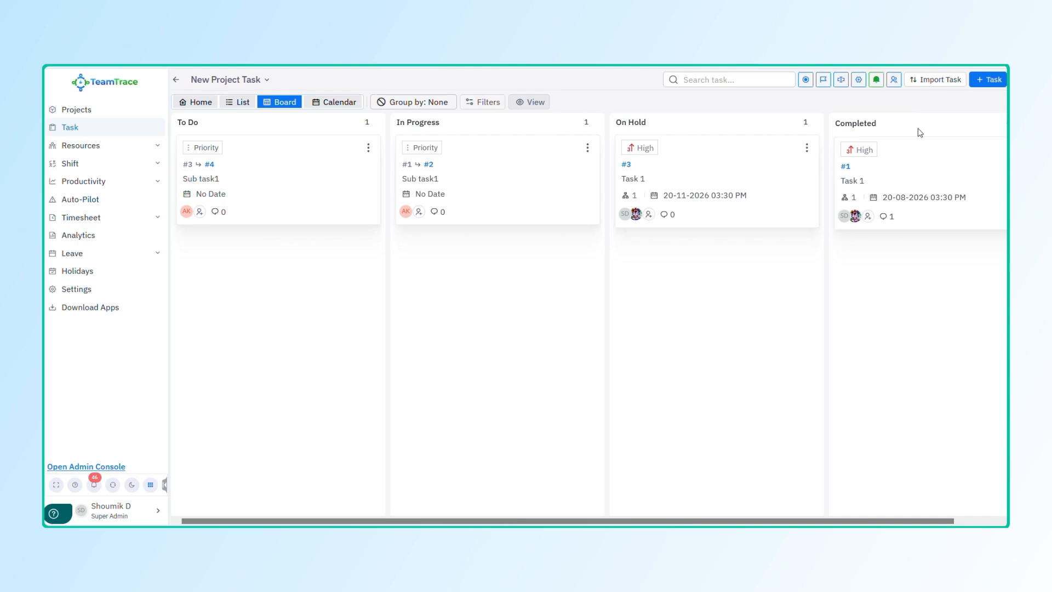
# Step: Start a task import, download the sample CSV and open it in Excel
pyautogui.click(933, 78)
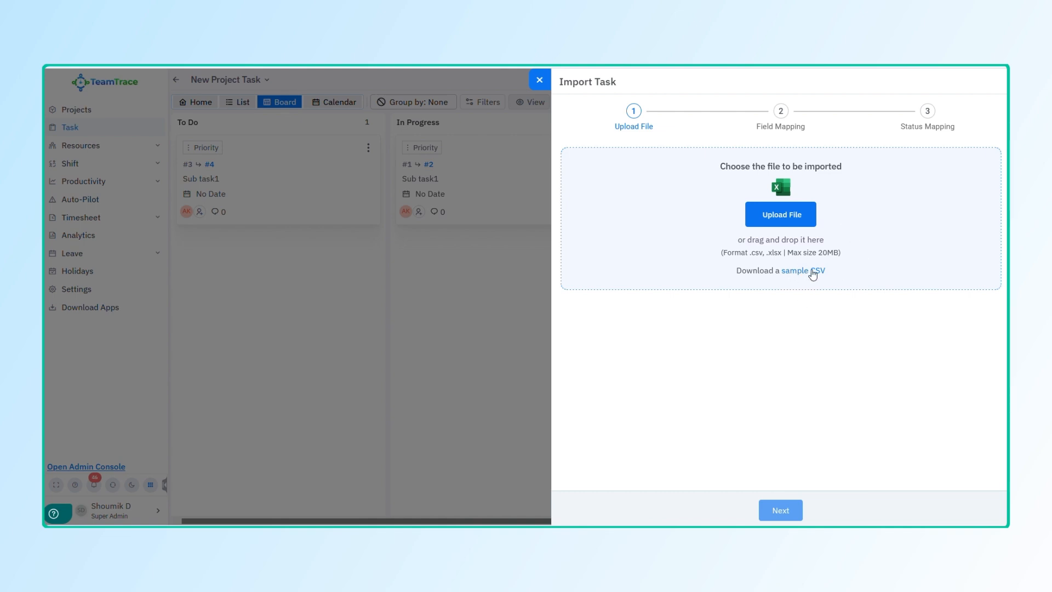
pyautogui.click(813, 272)
pyautogui.click(906, 73)
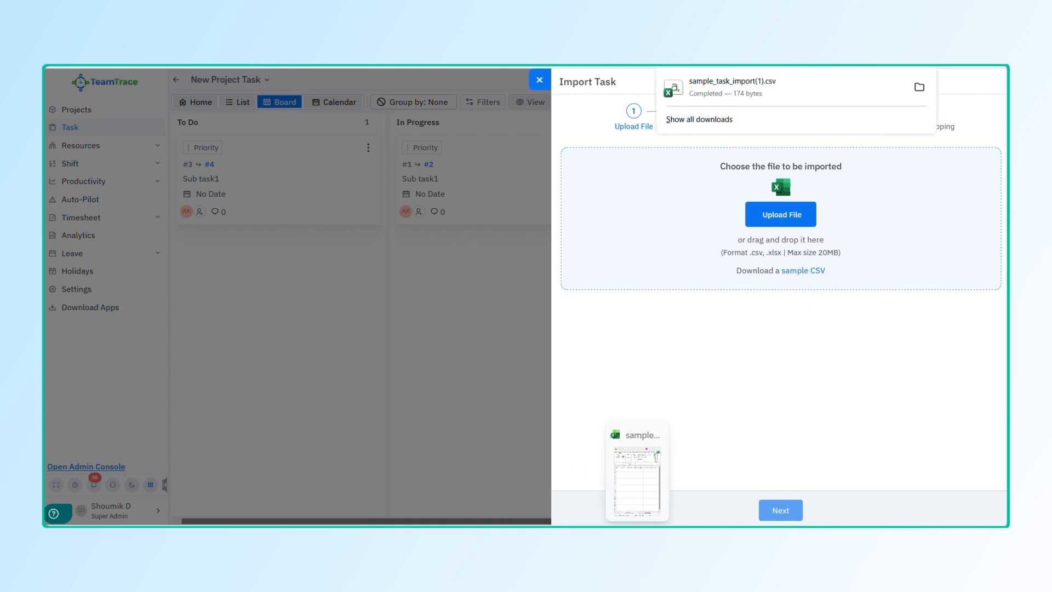
pyautogui.click(347, 33)
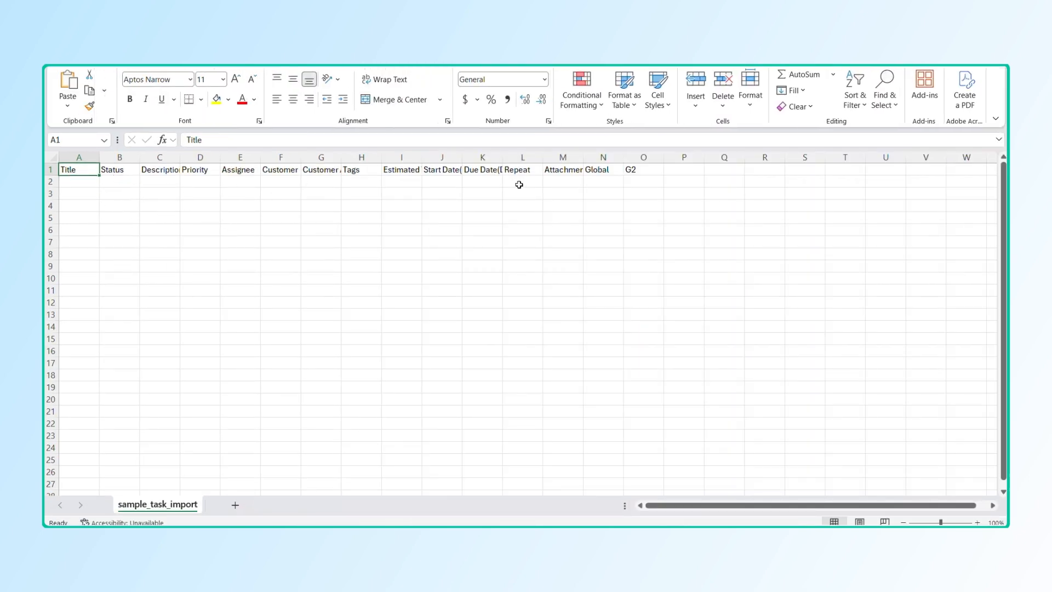
# Step: Enter the title "New Task for ABC" and the status "To Do" in row 2
pyautogui.click(70, 181)
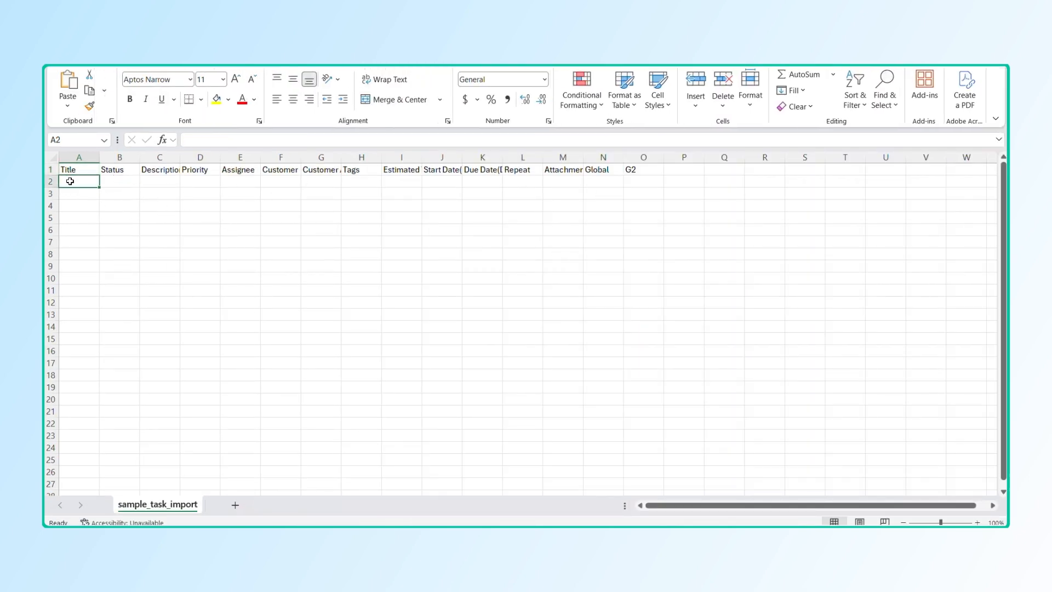
pyautogui.write('New')
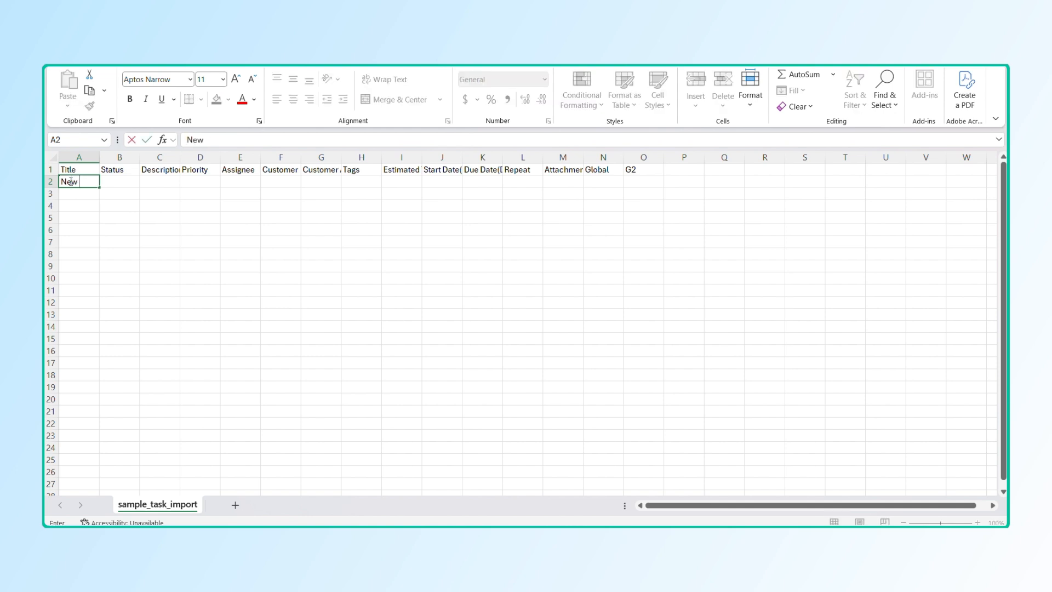
pyautogui.write(' Task for ABC')
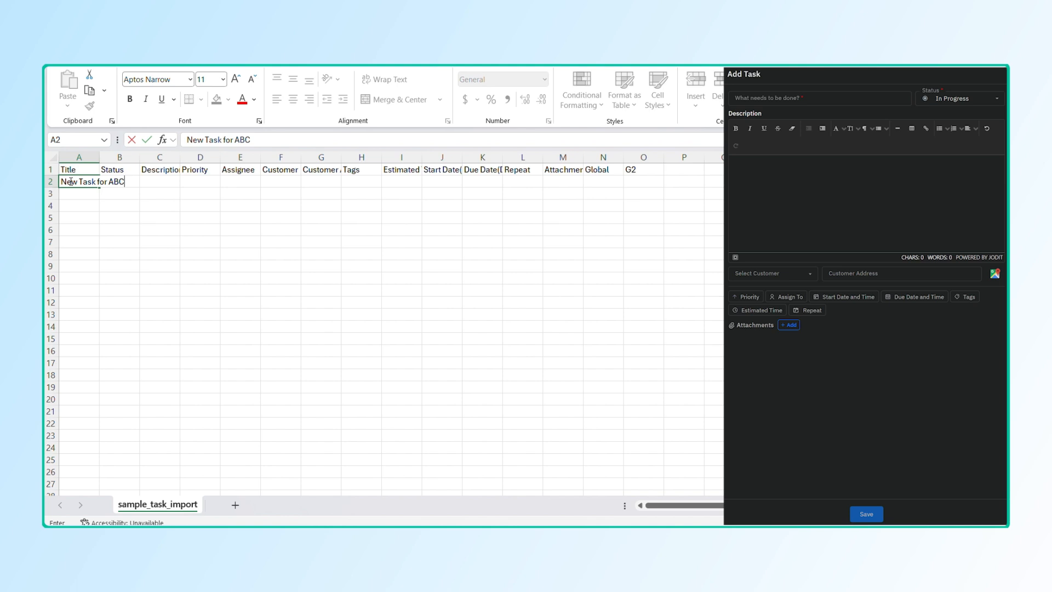
pyautogui.press('Tab')
pyautogui.write('To Do')
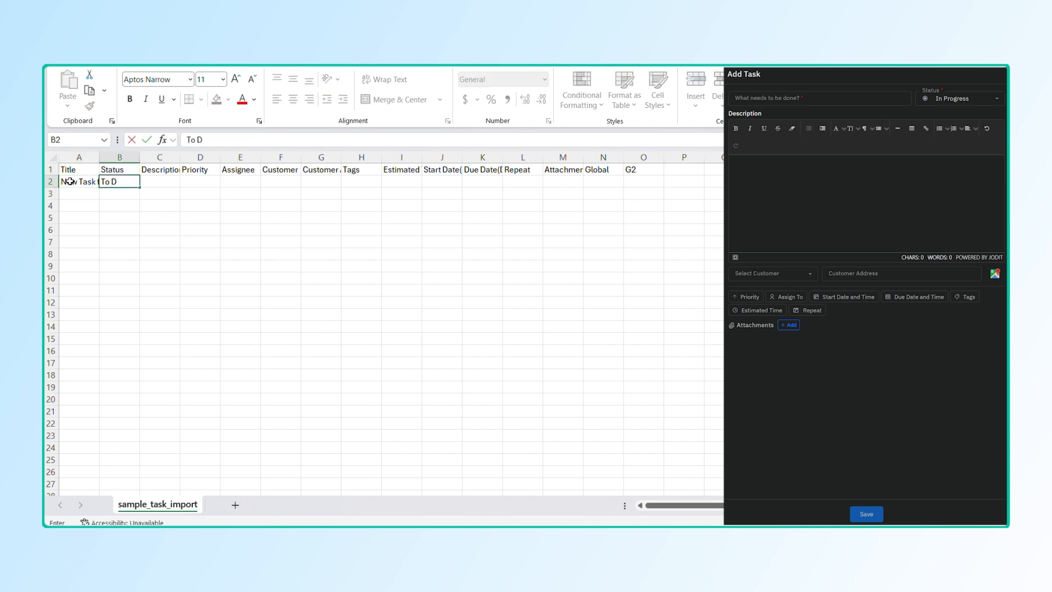
pyautogui.press('Tab')
# Step: Enter the description "This task is created by import" and the priority "High" for the new task
pyautogui.write('This')
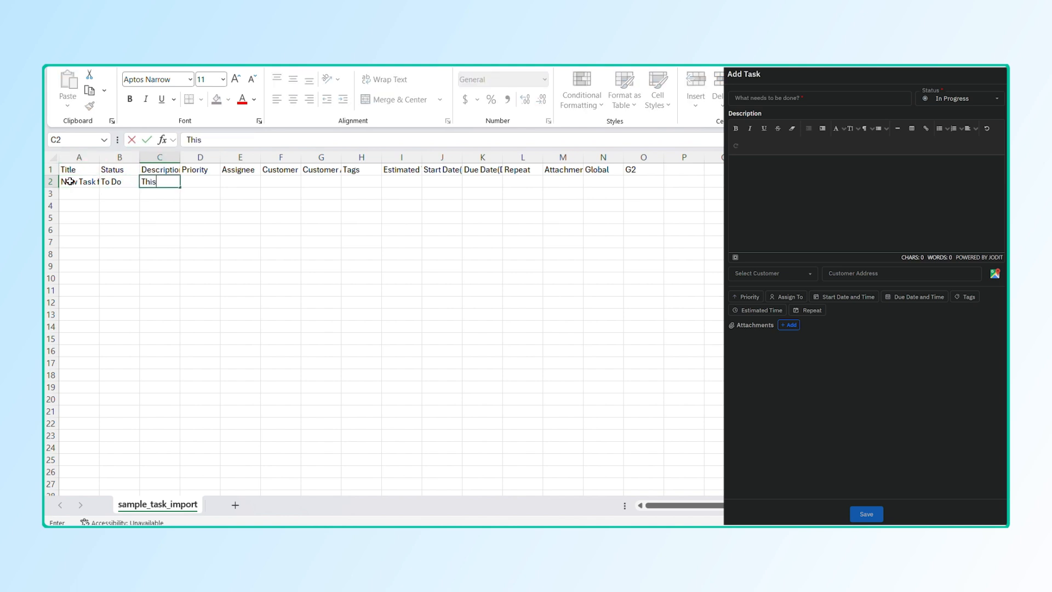
pyautogui.write(' task is created ')
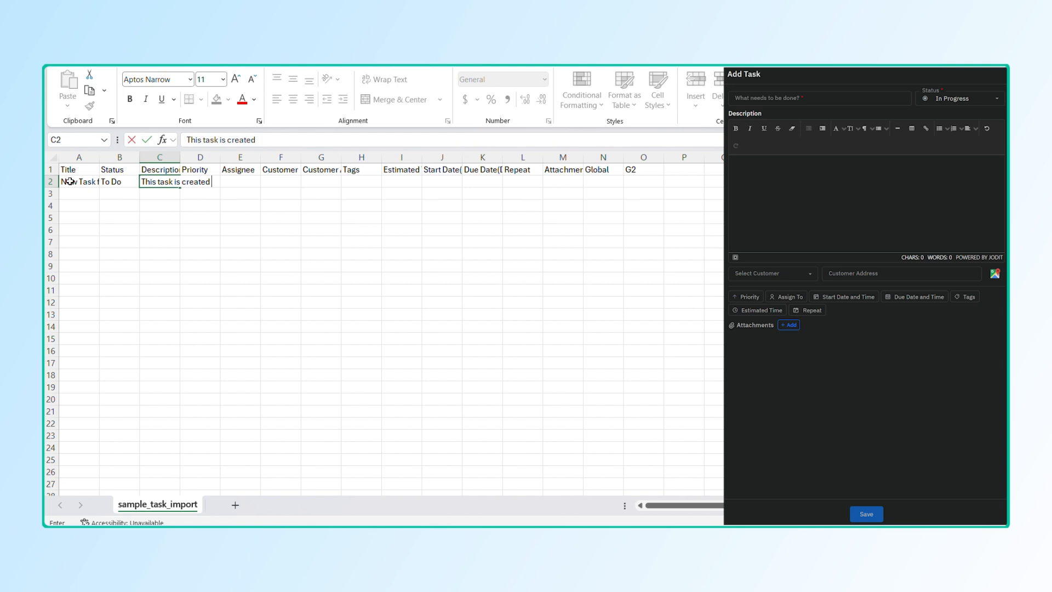
pyautogui.write('by import')
pyautogui.press('Tab')
pyautogui.write('High')
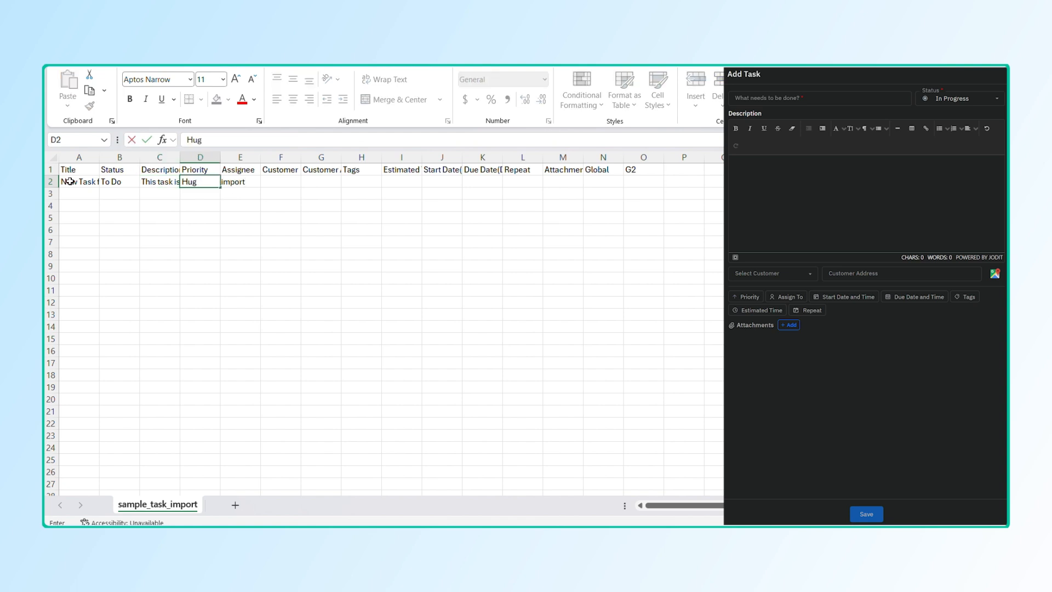
pyautogui.press('Tab')
# Step: Enter the assignee's name in row 2 and fit the Customer Address column to its header
pyautogui.write('Shoumik')
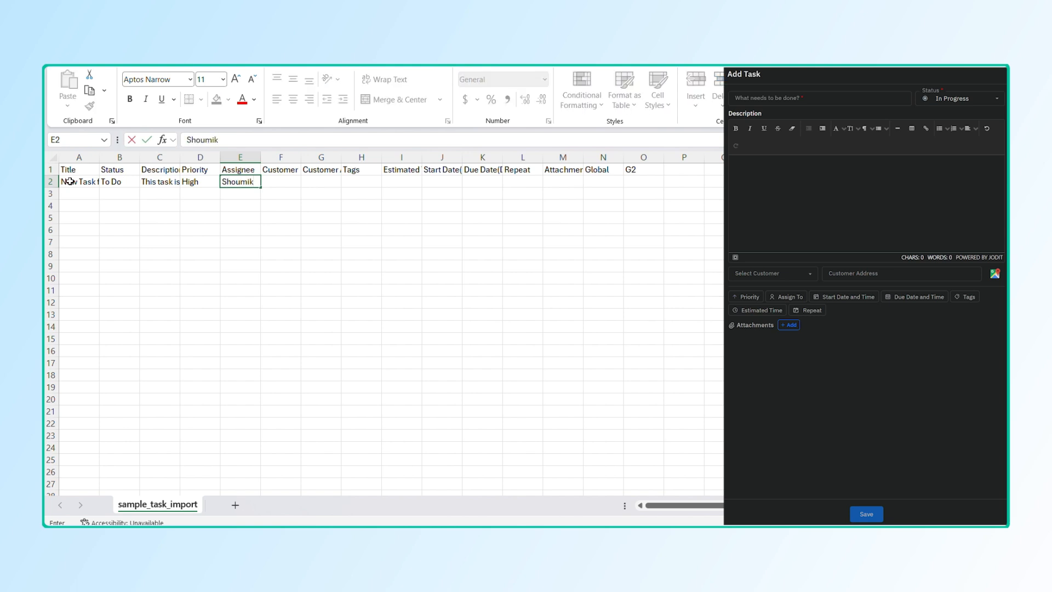
pyautogui.press('Tab')
pyautogui.press('Tab')
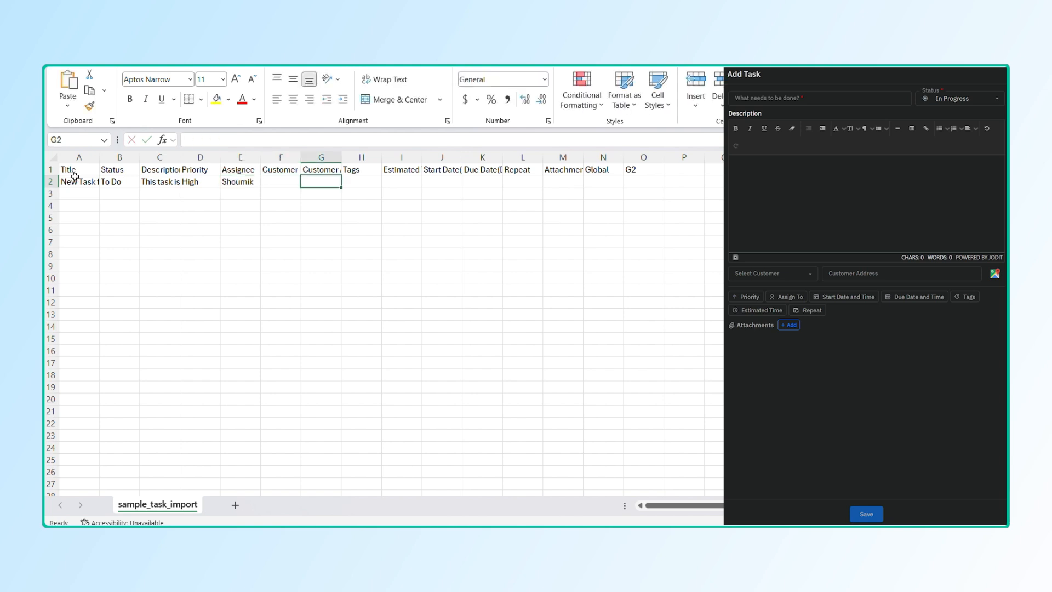
pyautogui.doubleClick(340, 157)
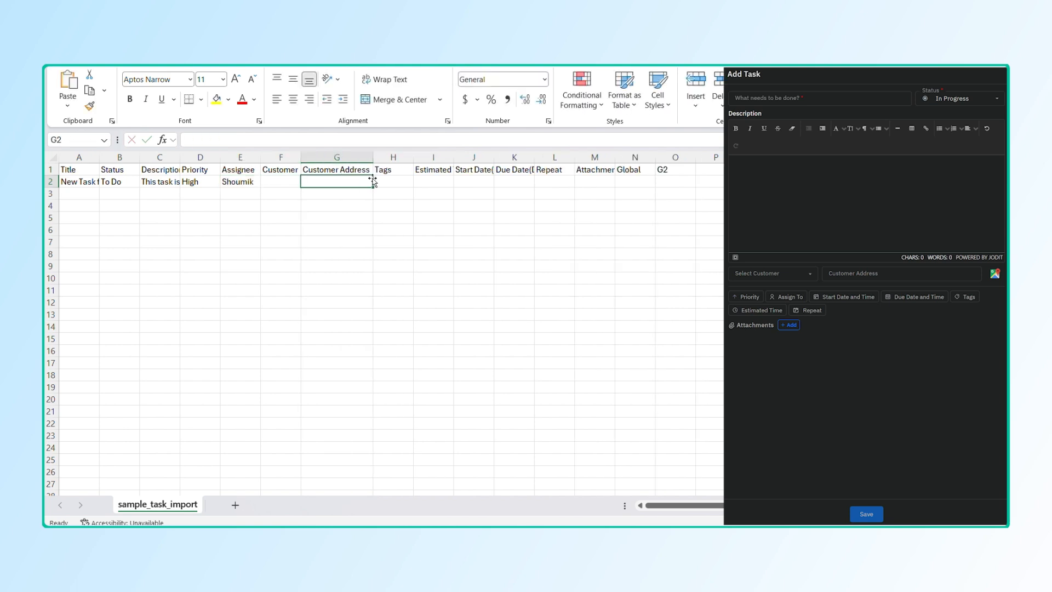
# Step: Enter "Newtask" as the task's tag in row 2
pyautogui.click(400, 178)
pyautogui.write('Ne')
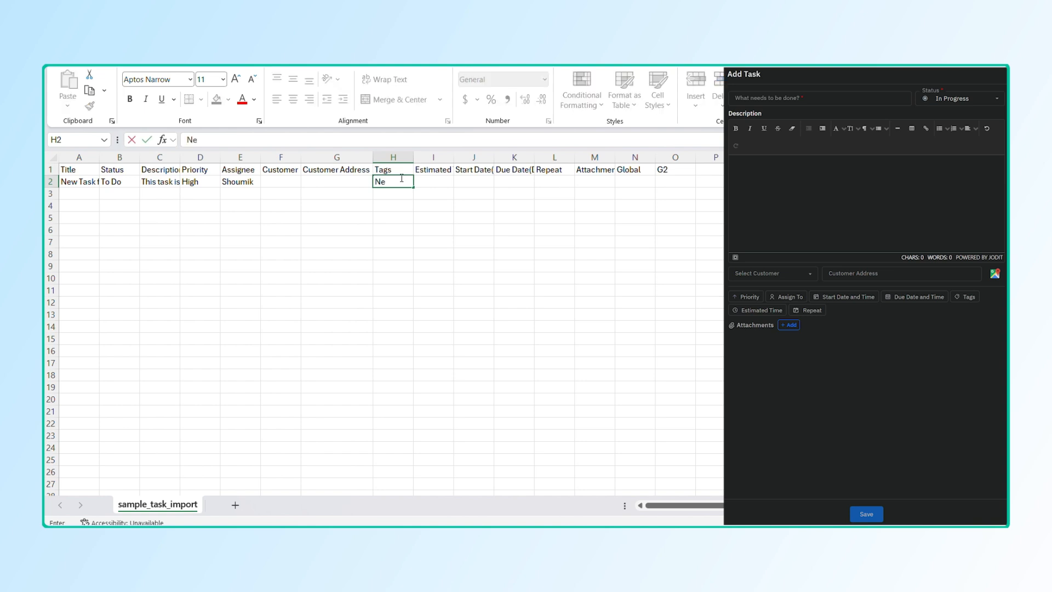
pyautogui.write('w TaTa')
pyautogui.press('BackSpace')
pyautogui.press('BackSpace')
pyautogui.press('BackSpace')
pyautogui.write('wtask')
pyautogui.press('Tab')
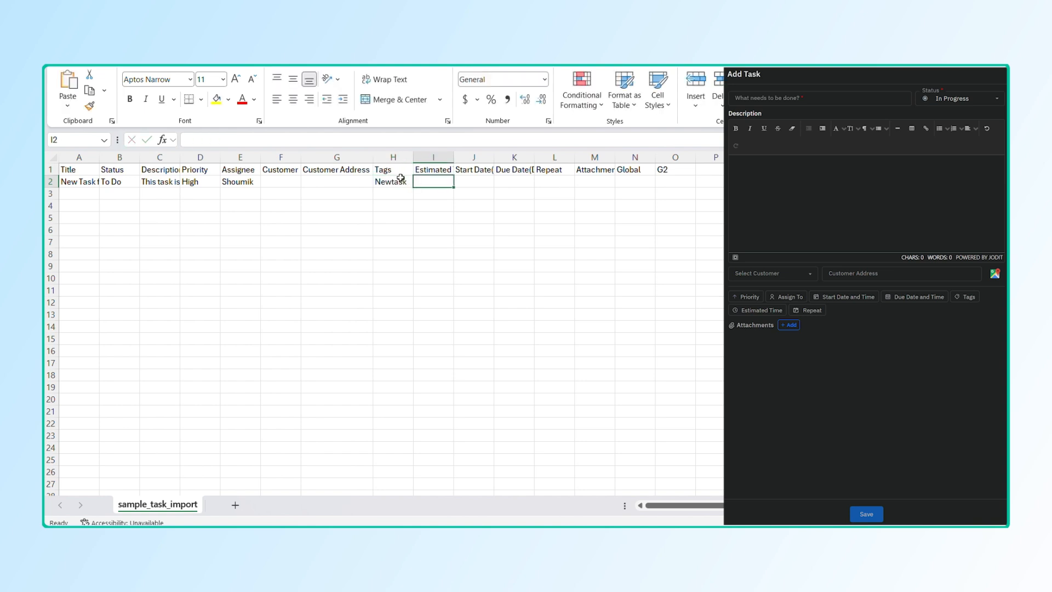
# Step: Enter "August 4, 2:30 PM" as the task's start date in row 2
pyautogui.click(465, 174)
pyautogui.click(466, 182)
pyautogui.write('August 5')
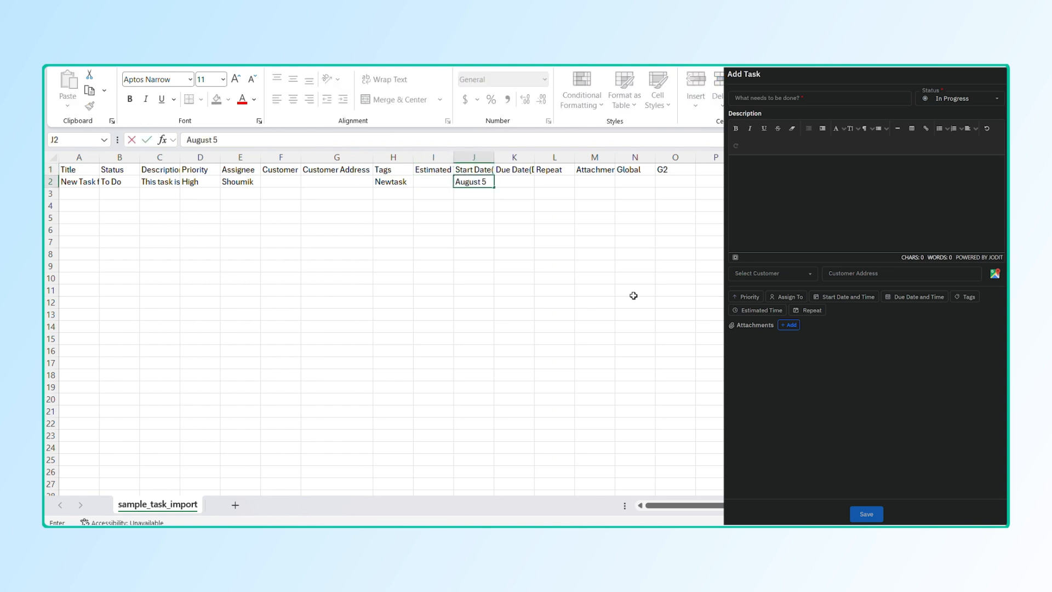
pyautogui.press('BackSpace')
pyautogui.write('4')
pyautogui.press('BackSpace')
pyautogui.write('4, 2:30 PM')
pyautogui.press('Tab')
pyautogui.press('Tab')
pyautogui.press('Tab')
pyautogui.press('Tab')
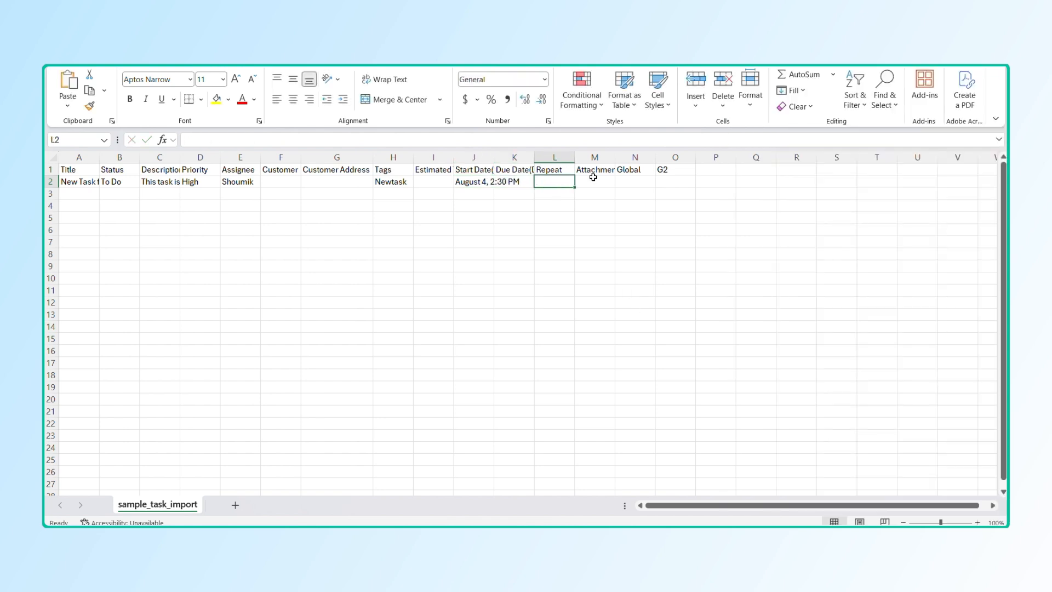
pyautogui.press('Tab')
# Step: Save the filled-in task sheet to a local folder with Save As
pyautogui.click(59, 56)
pyautogui.click(80, 221)
pyautogui.click(329, 304)
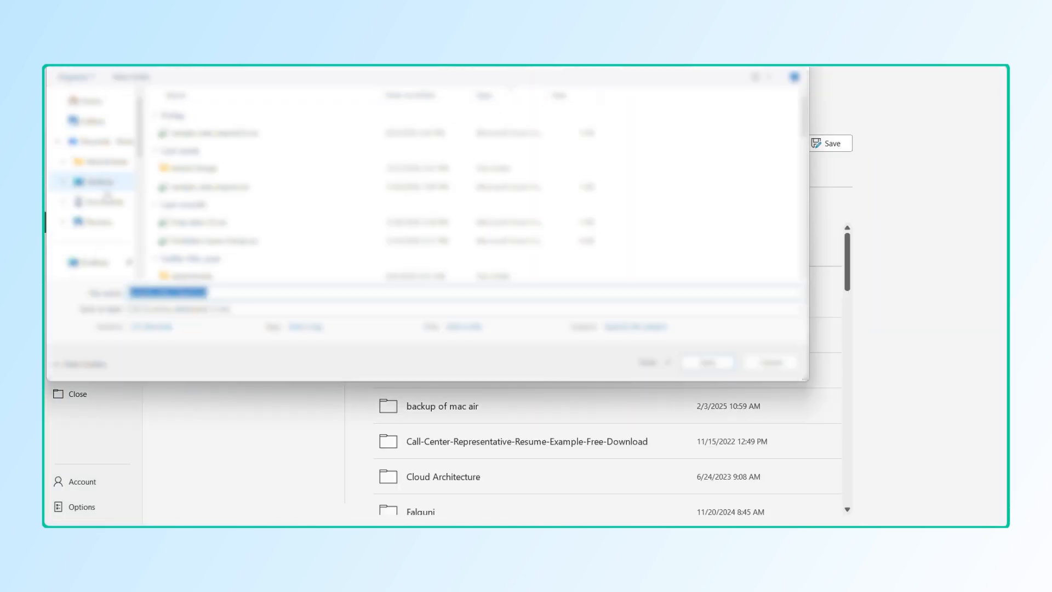
pyautogui.scroll(-2, 103, 194)
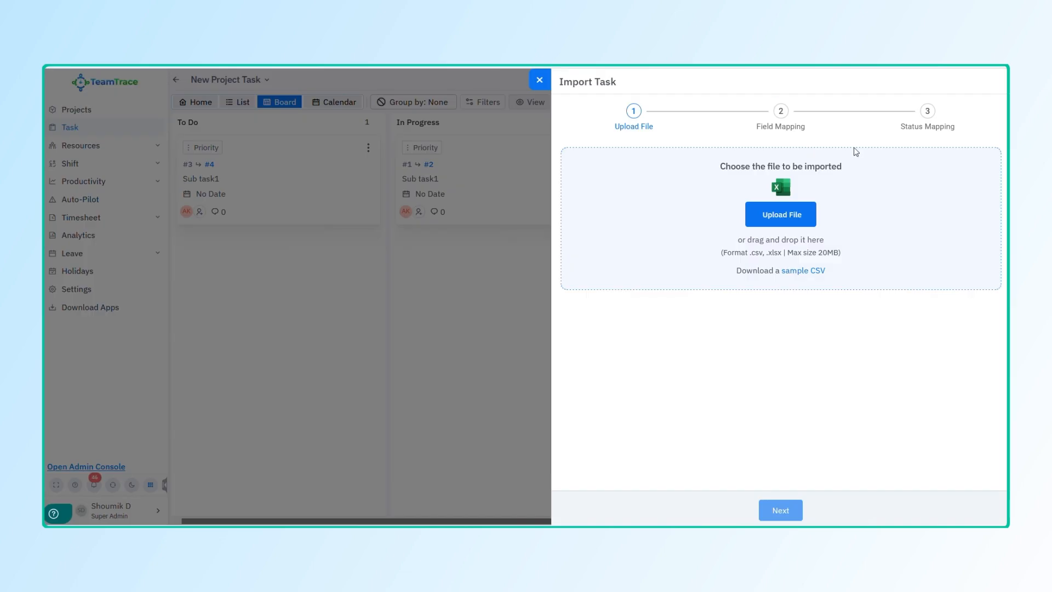
# Step: Switch to TeamTrace, upload the saved task file to the import and accept the proposed field mapping
pyautogui.click(784, 212)
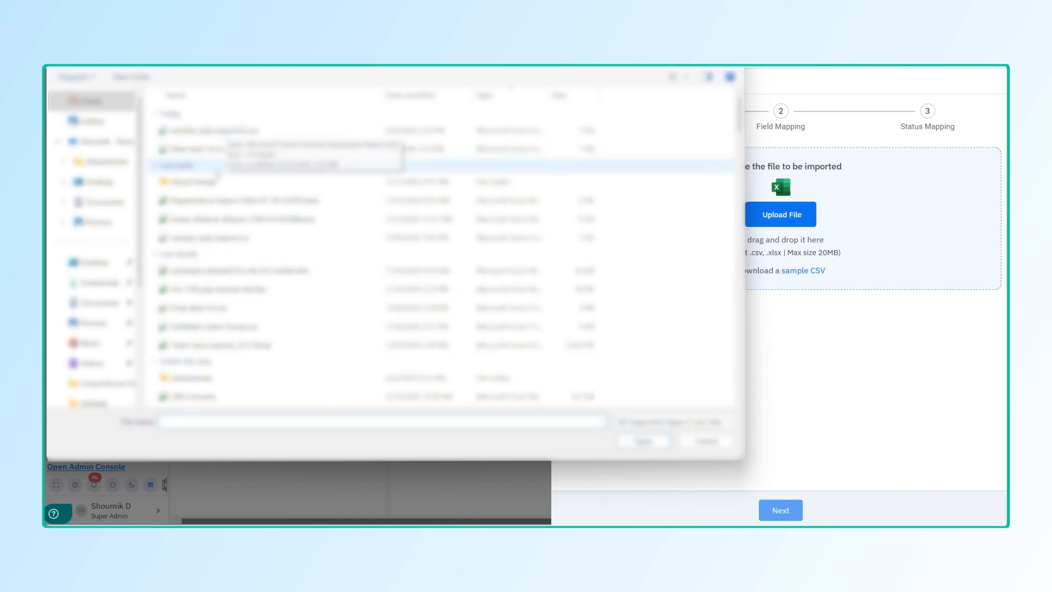
pyautogui.doubleClick(212, 149)
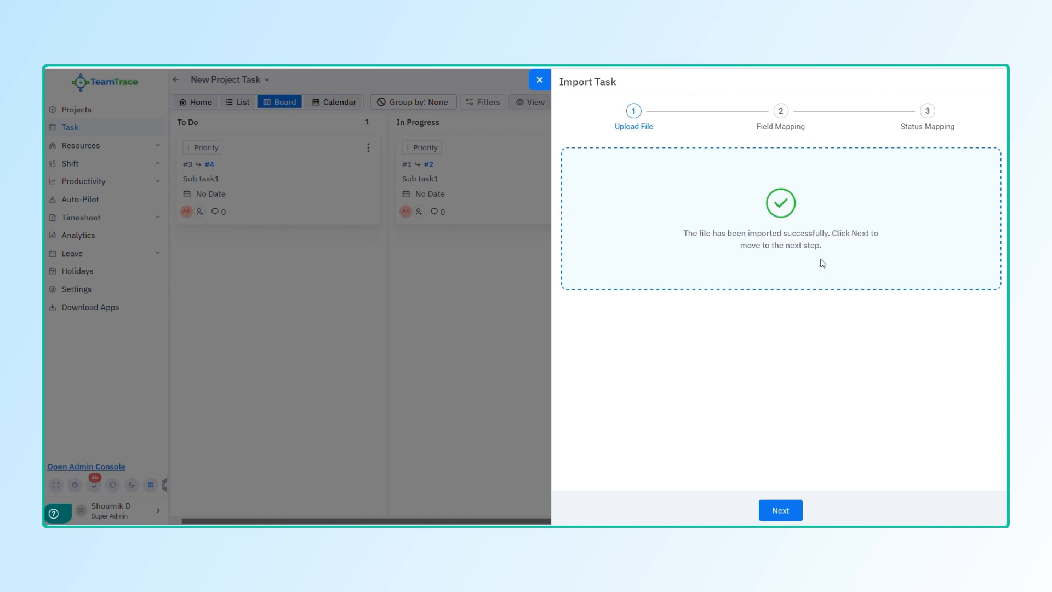
pyautogui.click(789, 513)
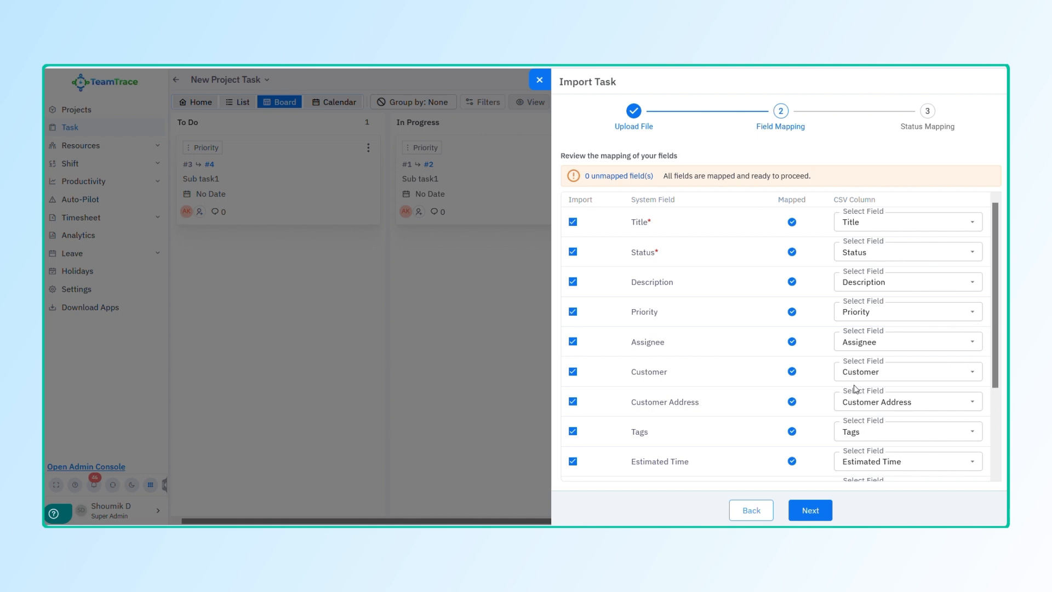
pyautogui.scroll(-1, 855, 389)
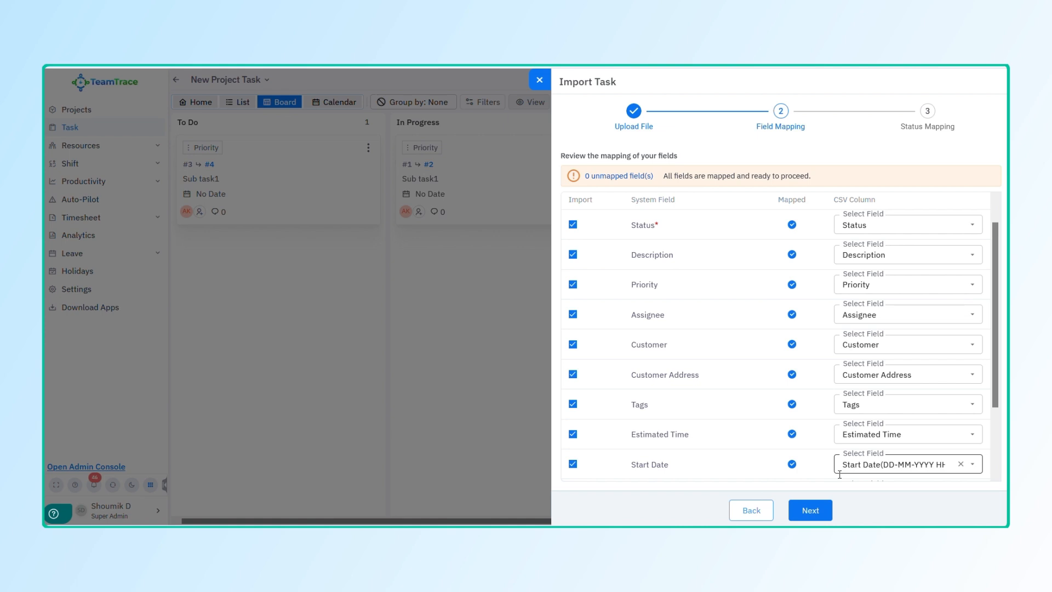
pyautogui.click(828, 513)
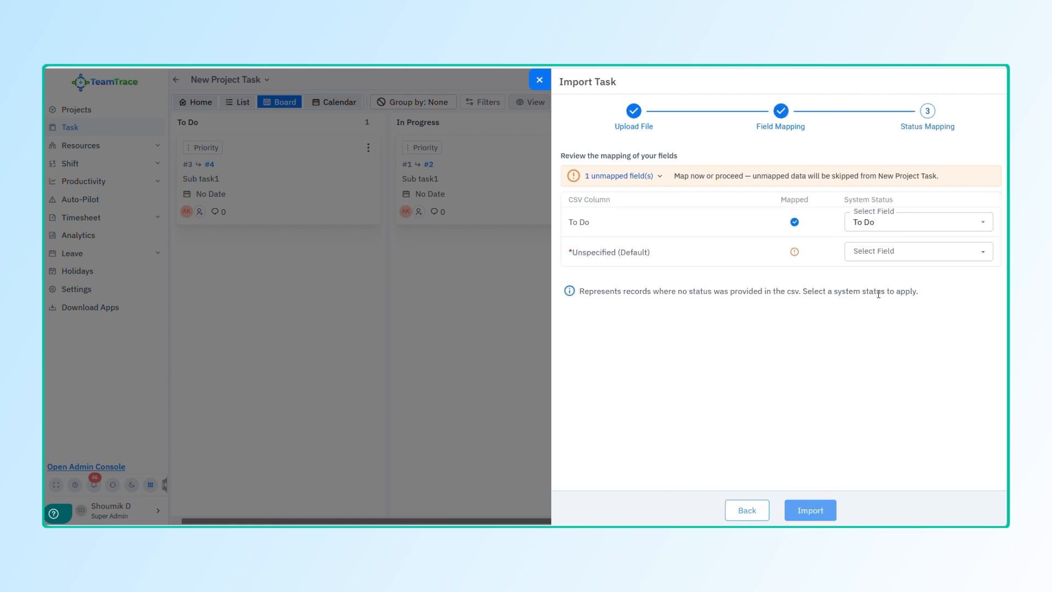
# Step: Map the Unspecified (Default) status to To Do and run the import, closing the import summary
pyautogui.click(889, 252)
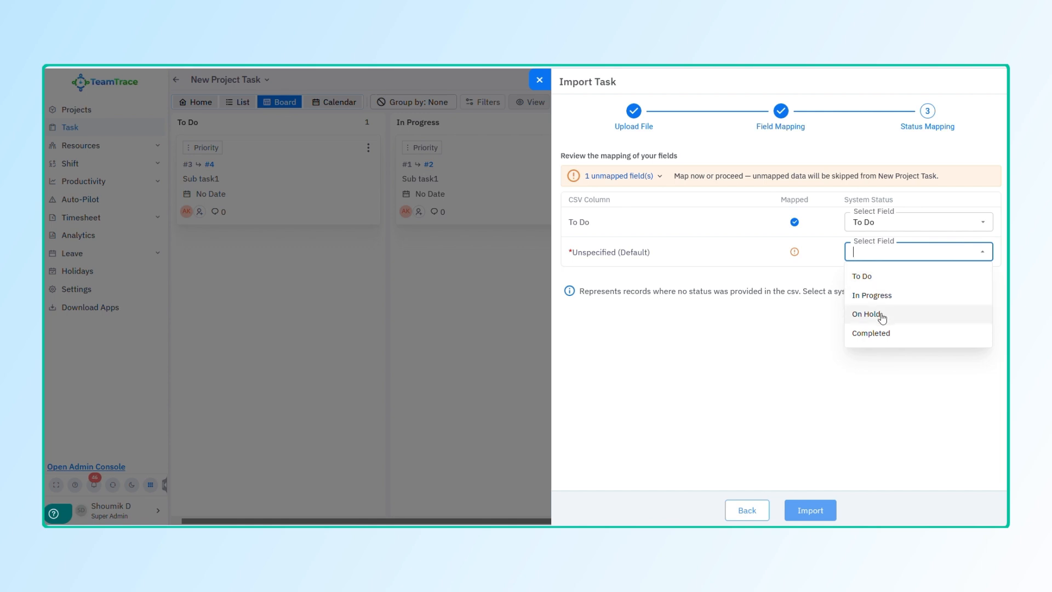
pyautogui.click(882, 277)
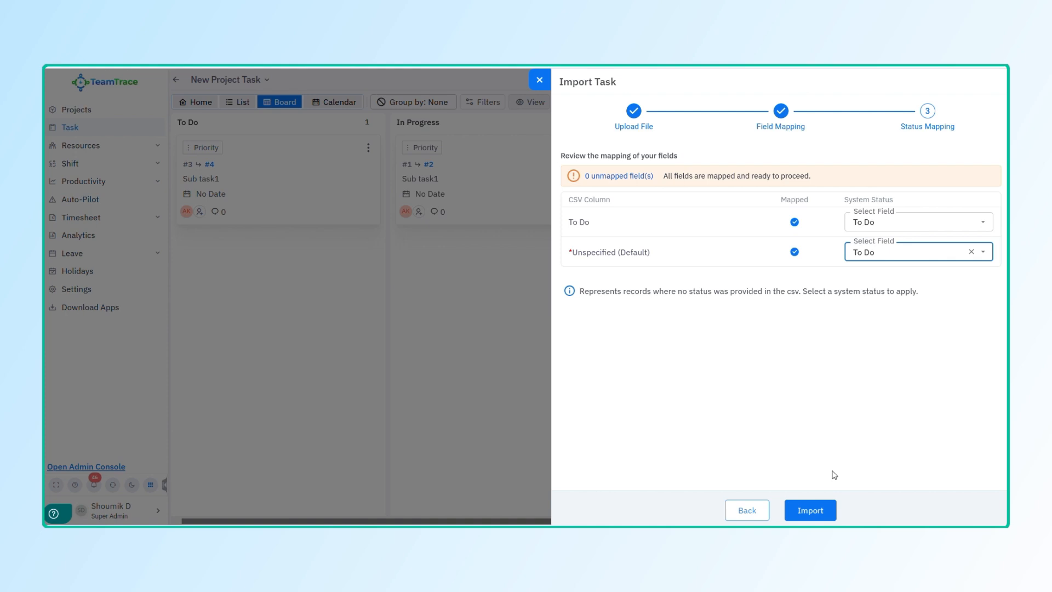
pyautogui.click(814, 514)
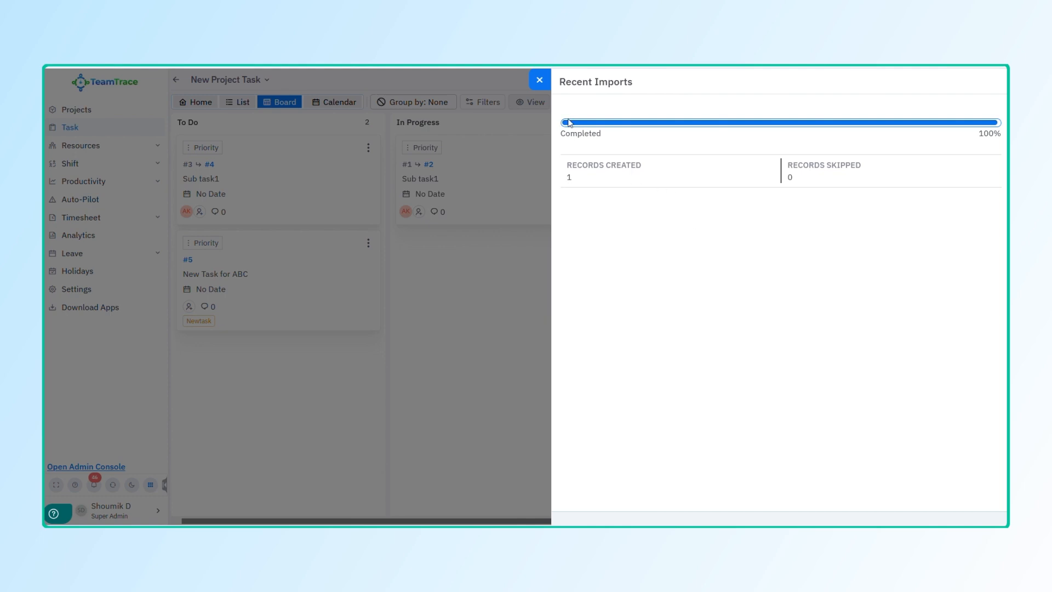
pyautogui.click(535, 80)
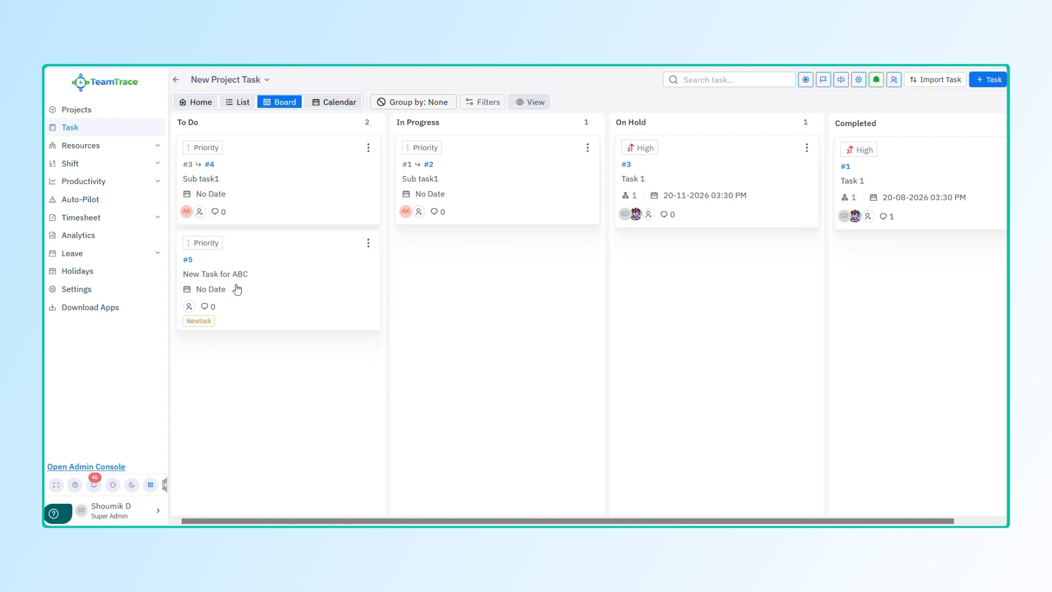
# Step: Review the details of the imported task "New Task for ABC" and return to the board
pyautogui.click(237, 289)
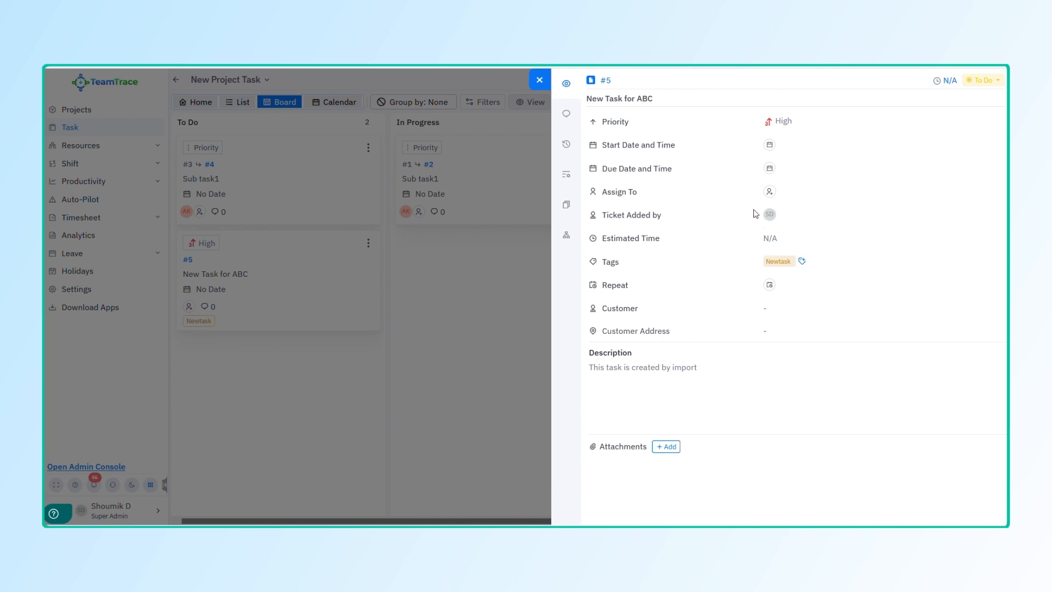
pyautogui.click(541, 80)
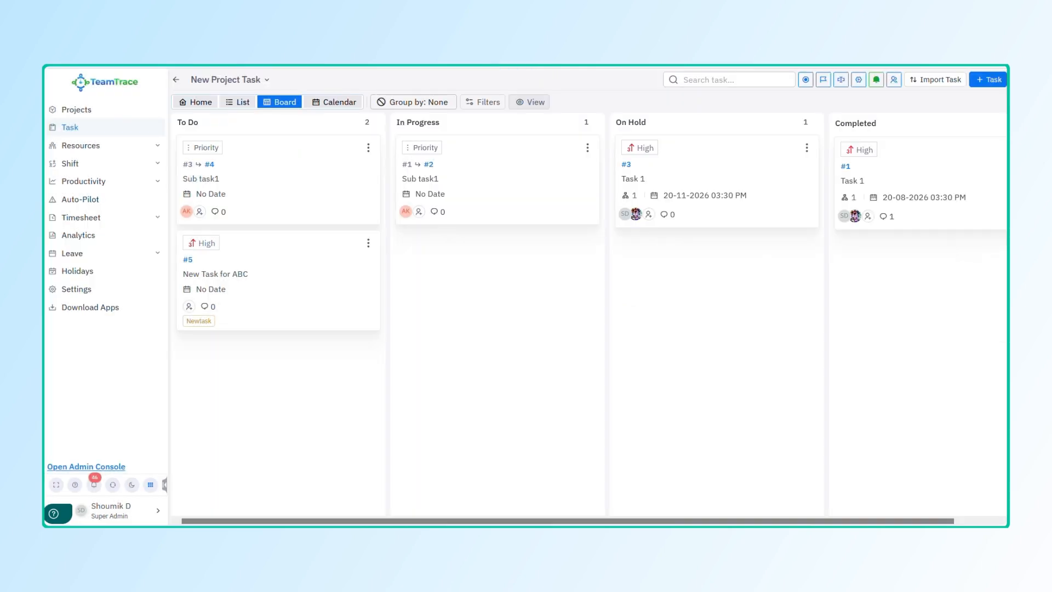